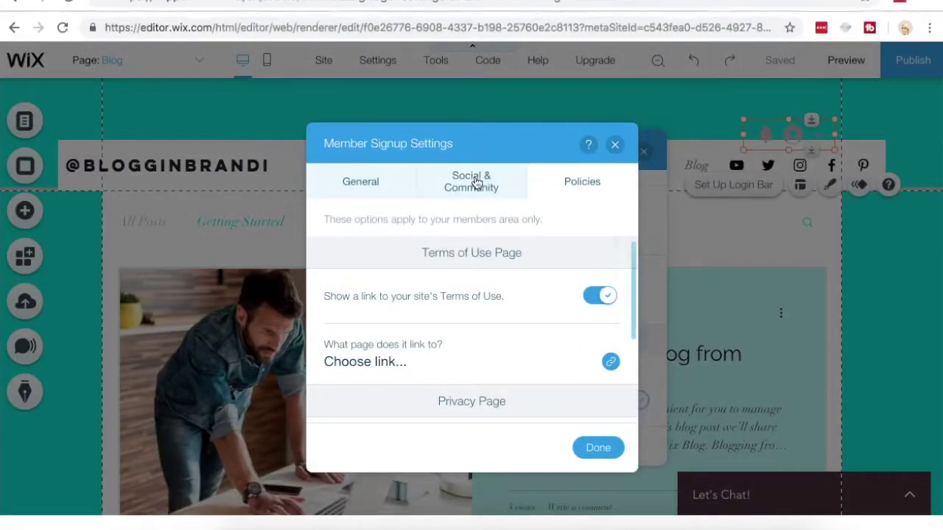
Step: Review the Social & Community and General sections of the member signup settings
click(470, 172)
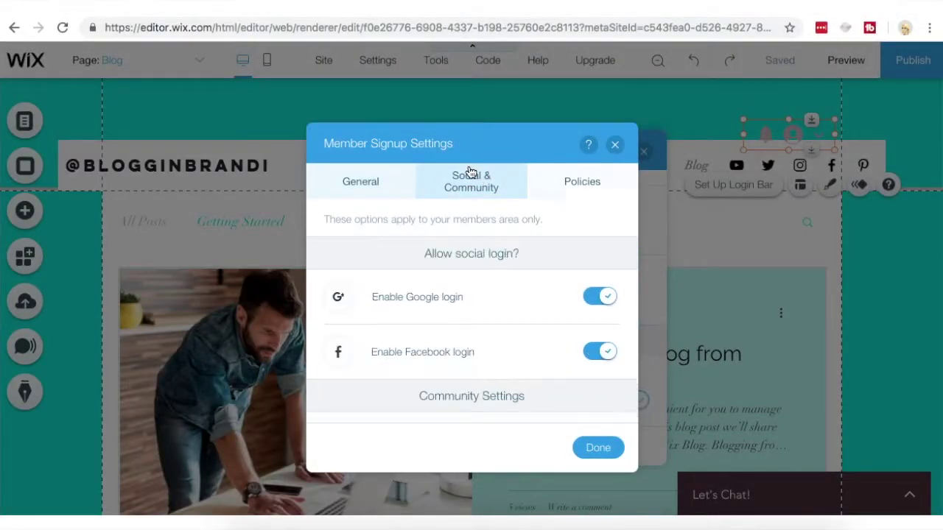
click(362, 185)
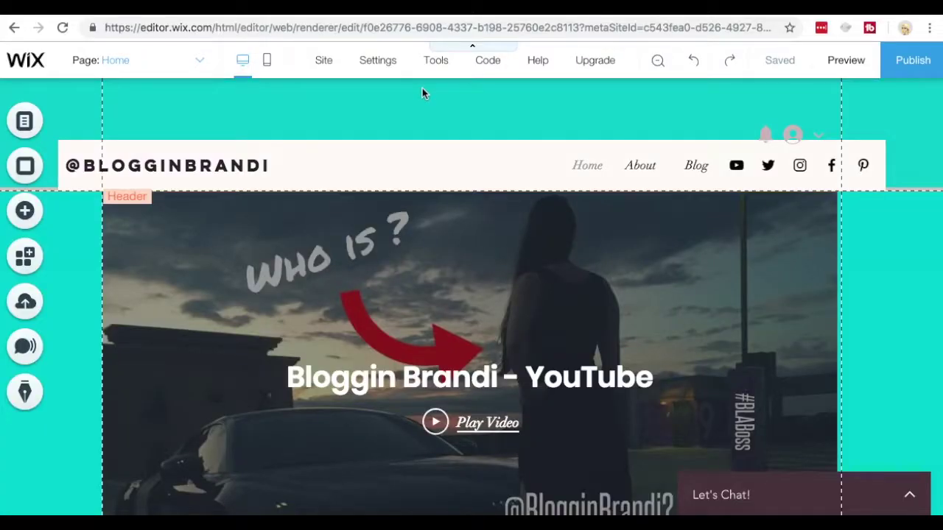
Step: Switch the editor from the Home page to the Blog page and look over its posts
click(183, 65)
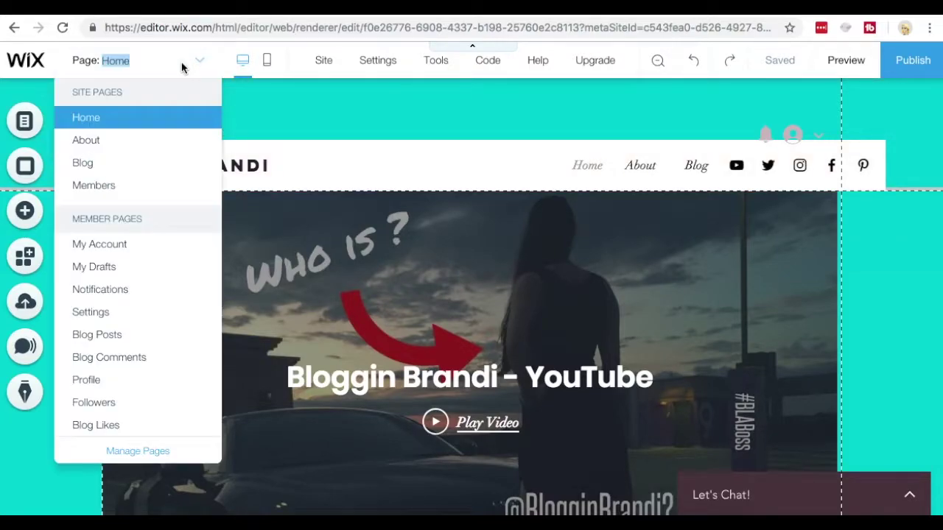
click(127, 161)
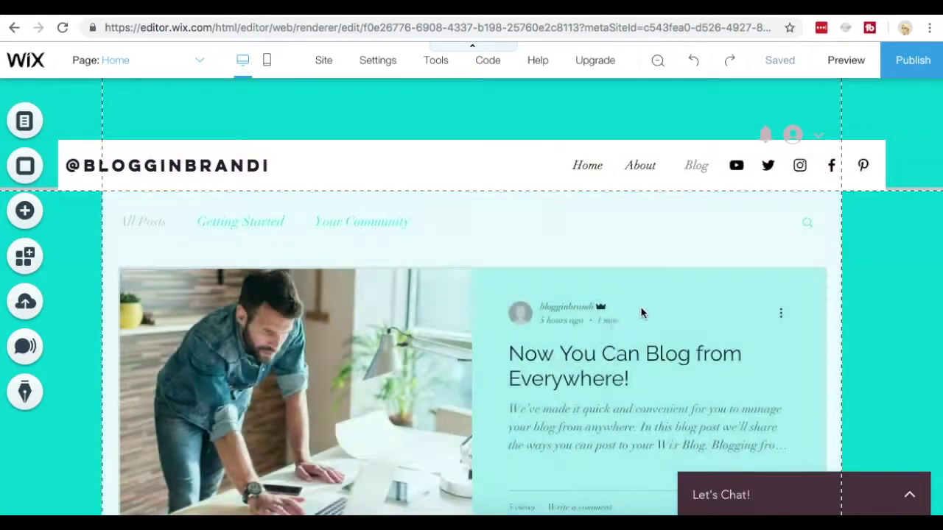
scroll(404, 340, down, 3)
scroll(403, 340, up, 3)
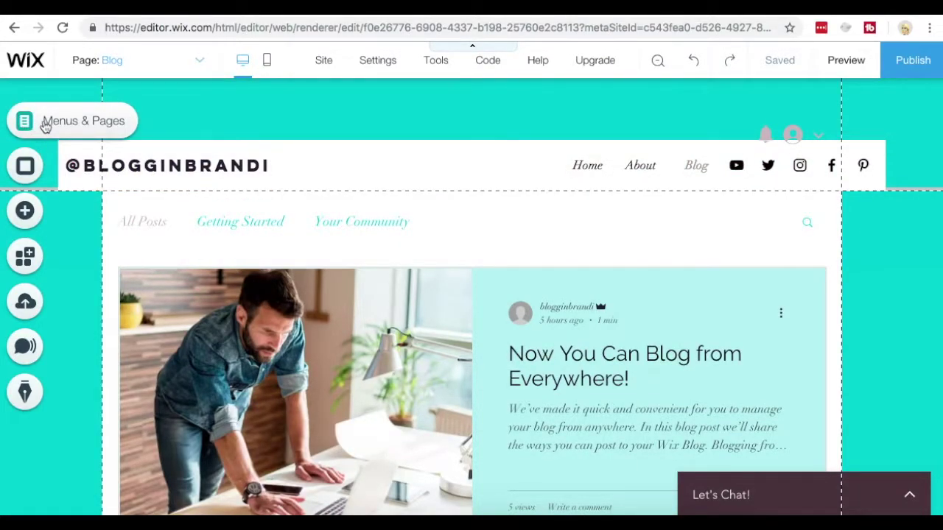
Step: Review the General, Social & Community and Policies signup settings through the site's member pages, then close them
click(46, 125)
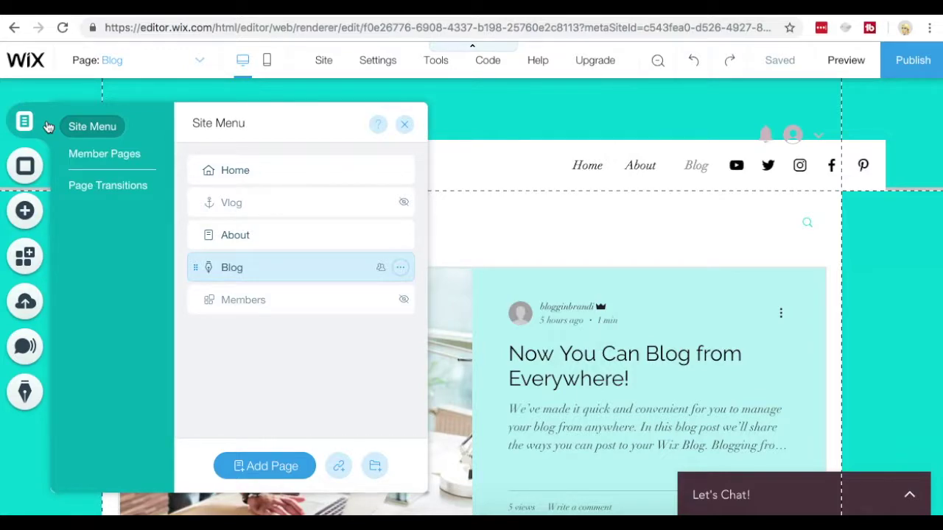
click(127, 164)
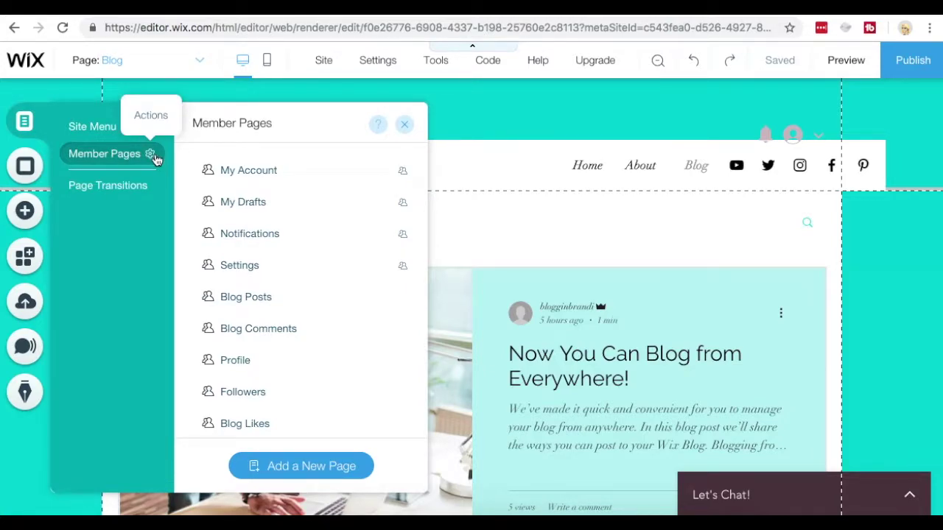
click(151, 155)
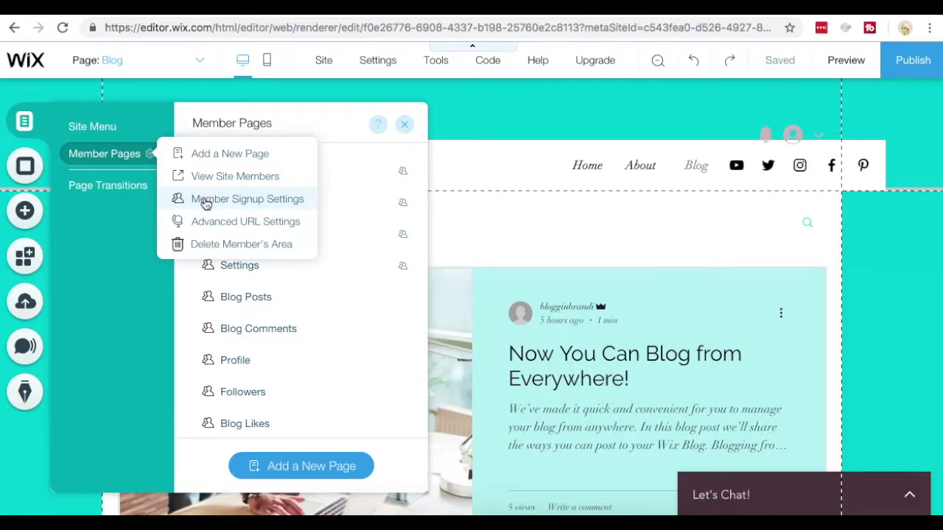
click(281, 205)
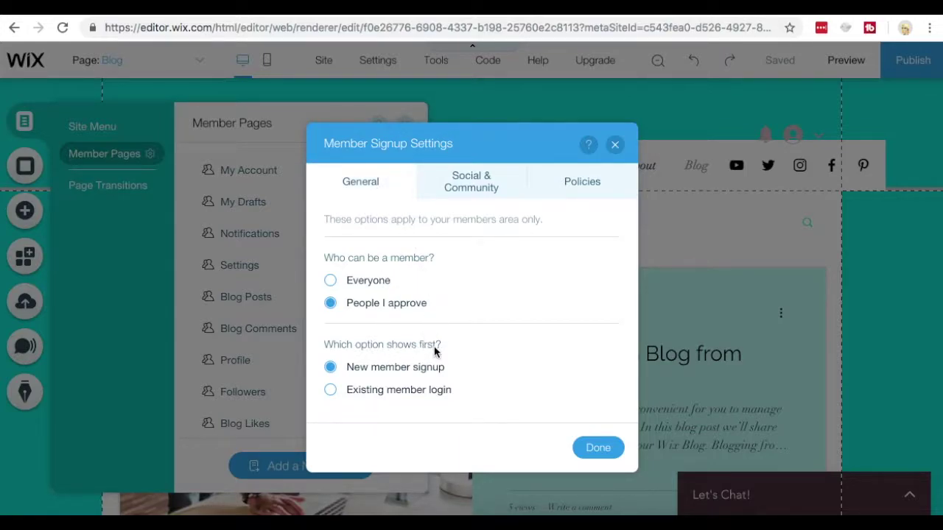
click(485, 183)
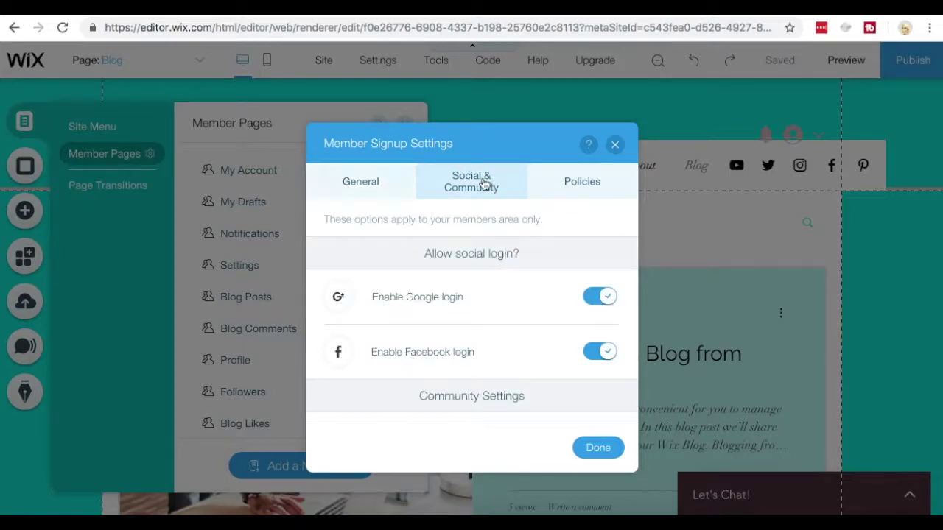
click(581, 184)
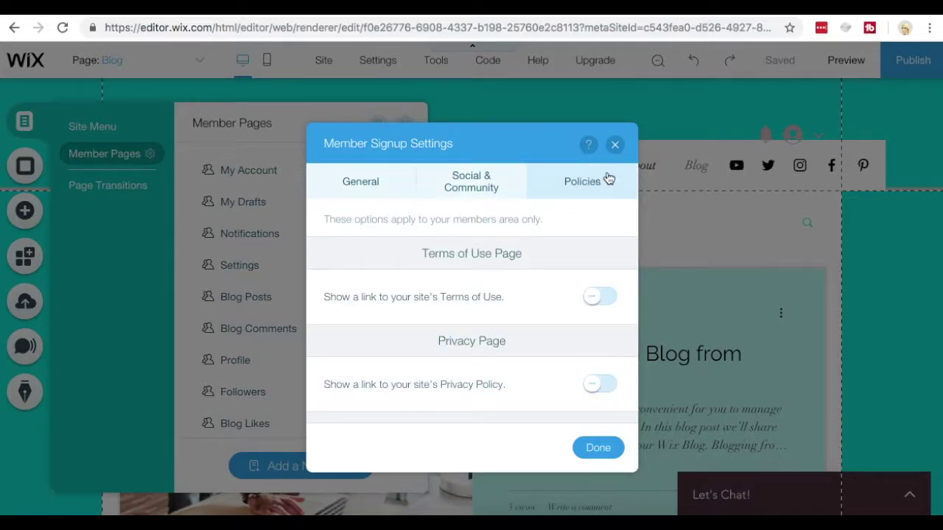
click(614, 144)
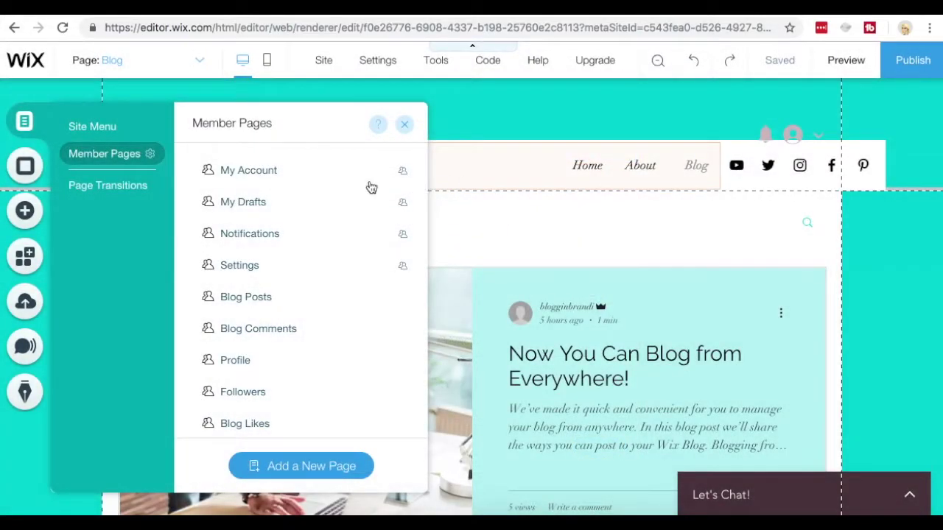
click(409, 126)
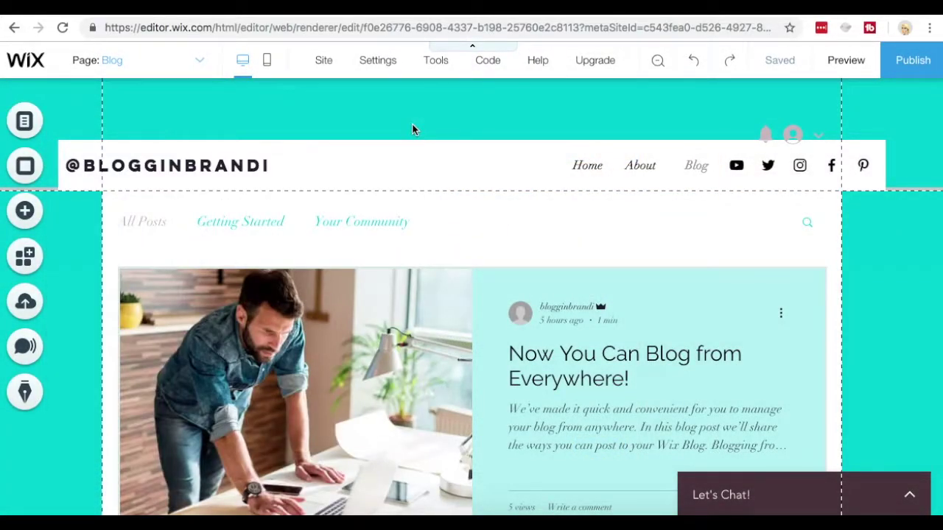
click(52, 122)
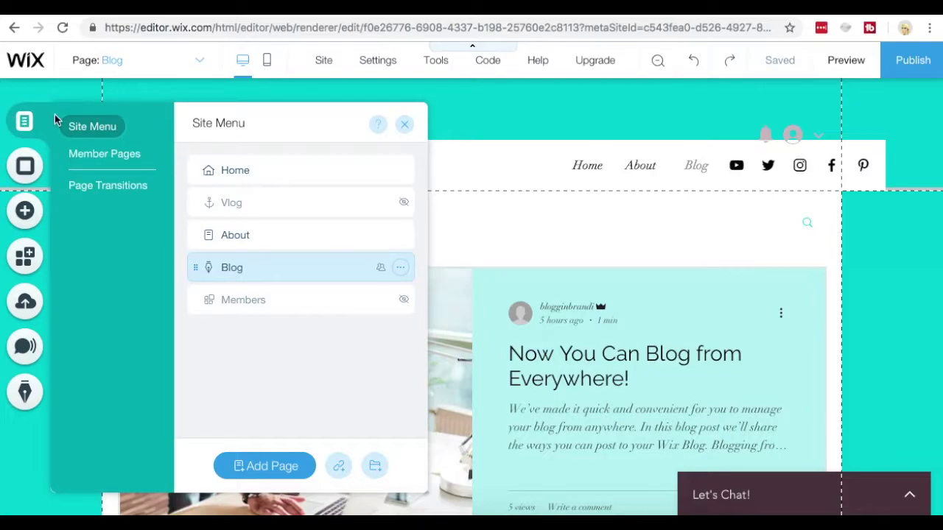
click(482, 133)
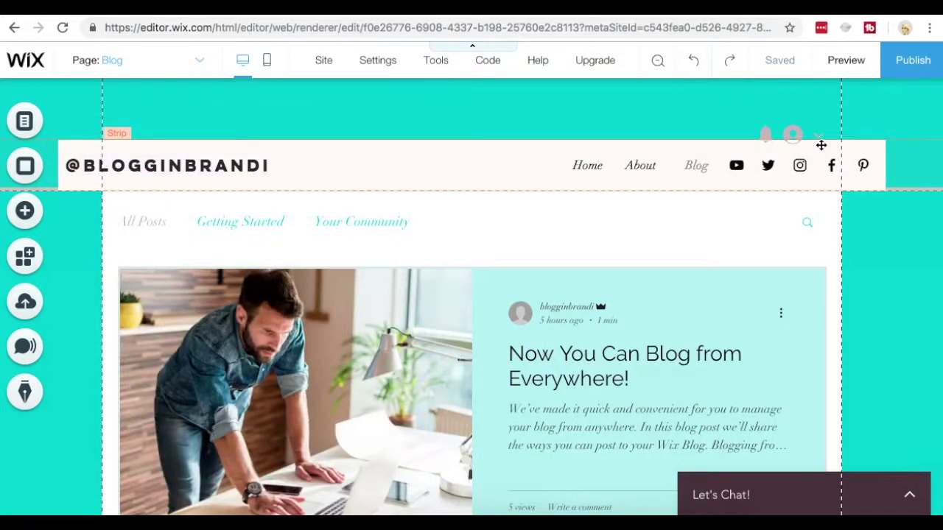
Step: Open the member signup settings from the settings of the login bar in the site header
click(772, 131)
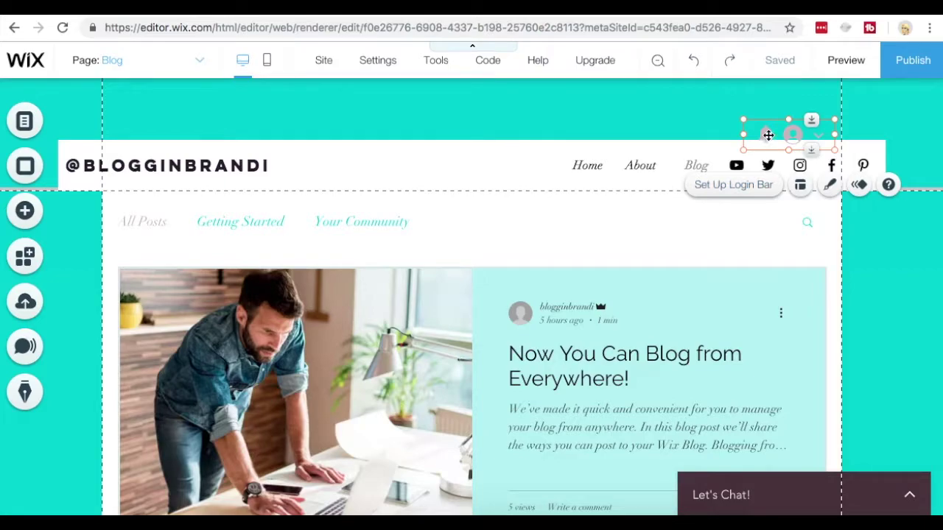
double_click(768, 131)
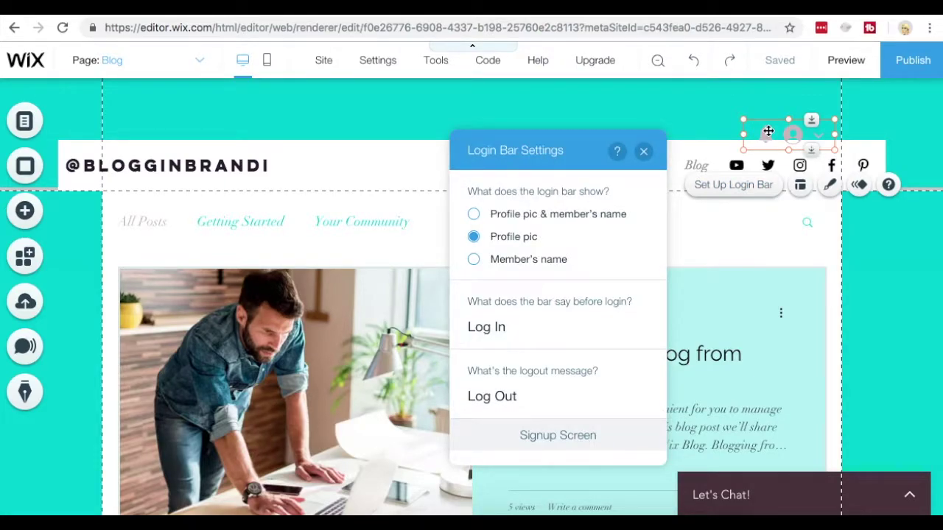
click(643, 151)
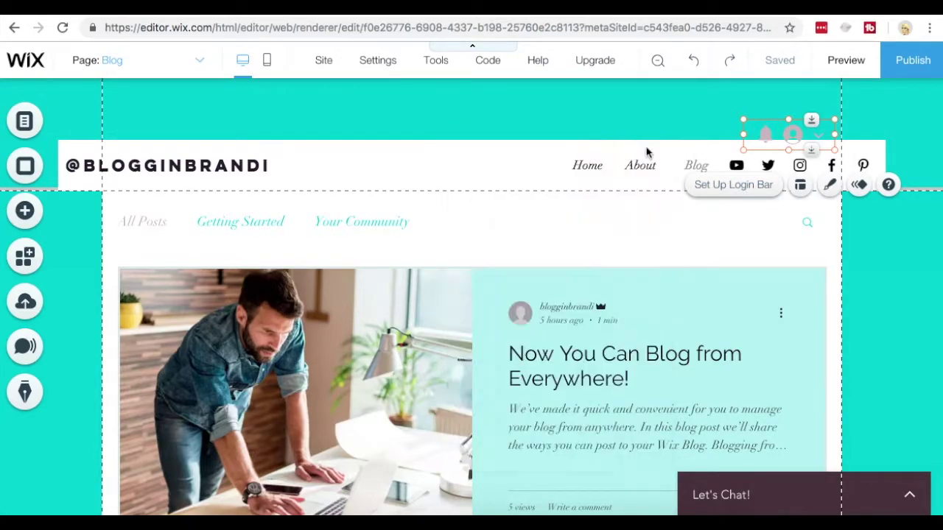
click(731, 185)
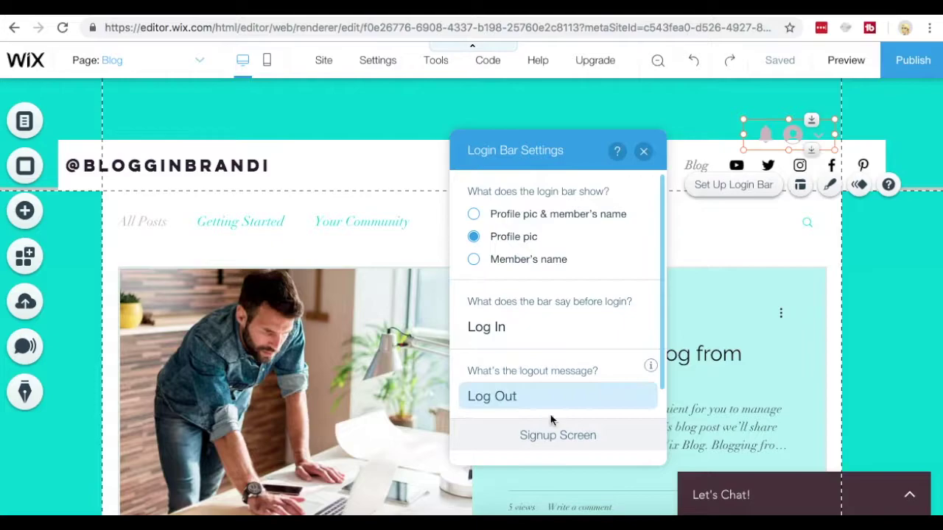
scroll(560, 423, down, 2)
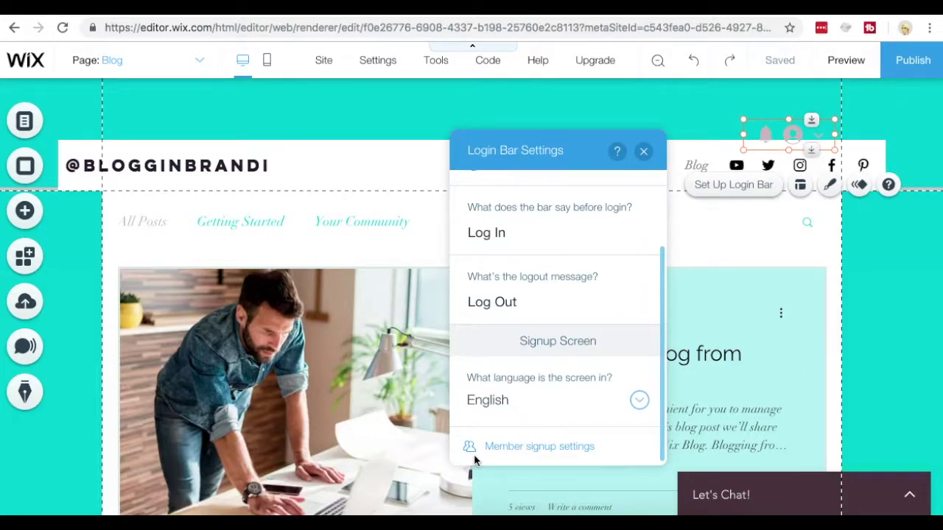
click(579, 450)
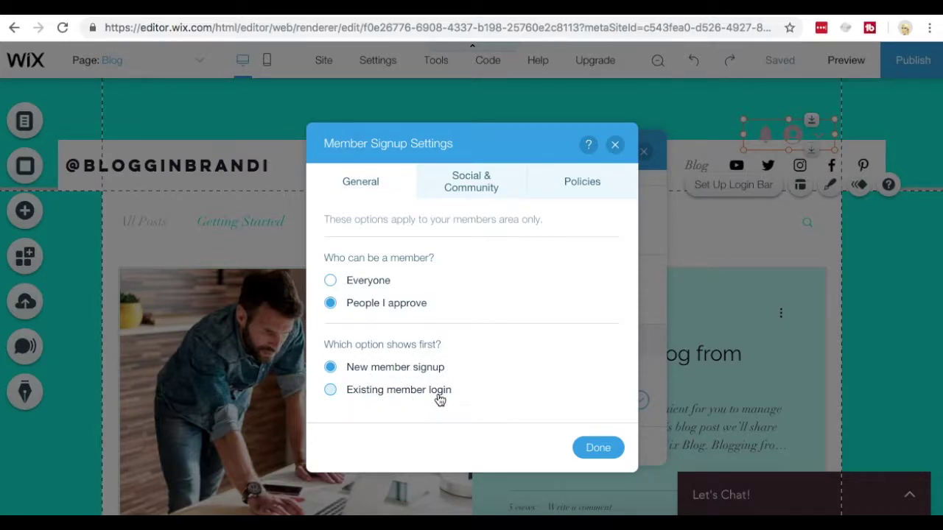
Step: Turn on "Join the community is checked by default" in the Social & Community signup settings
click(480, 187)
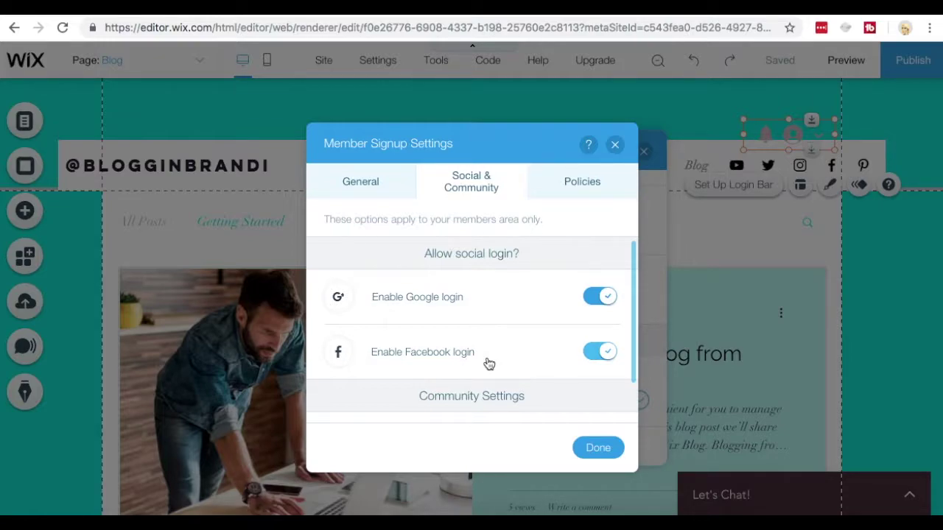
scroll(488, 363, down, 1)
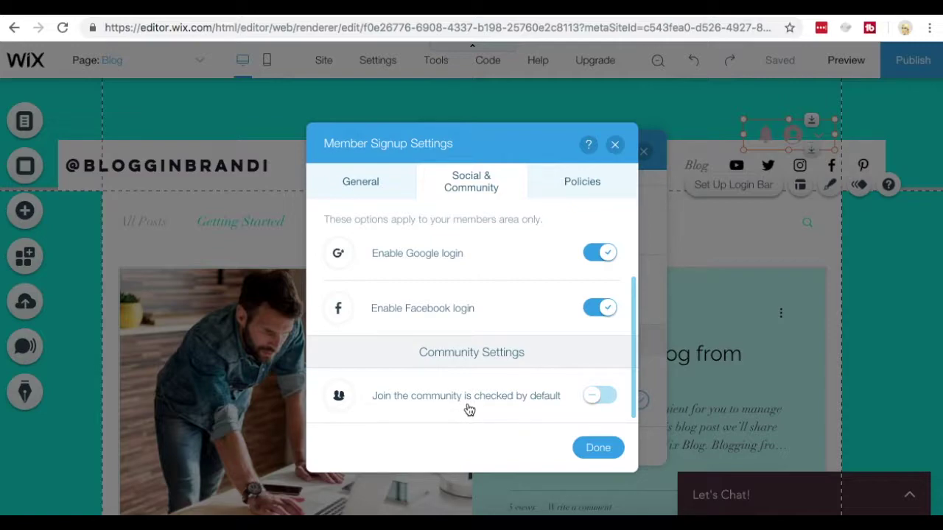
click(603, 401)
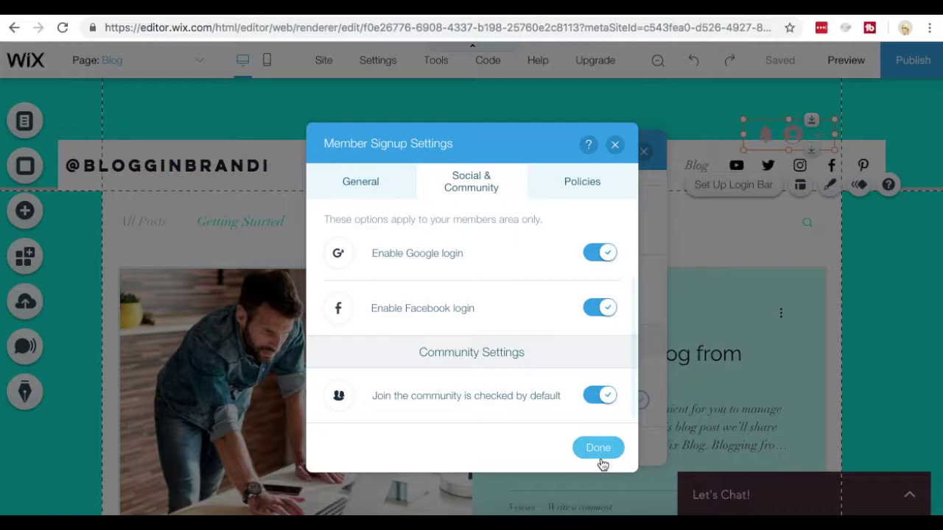
Step: Turn on the link to the site's Terms of Use in the signup policies and open the choice of its target page
click(554, 183)
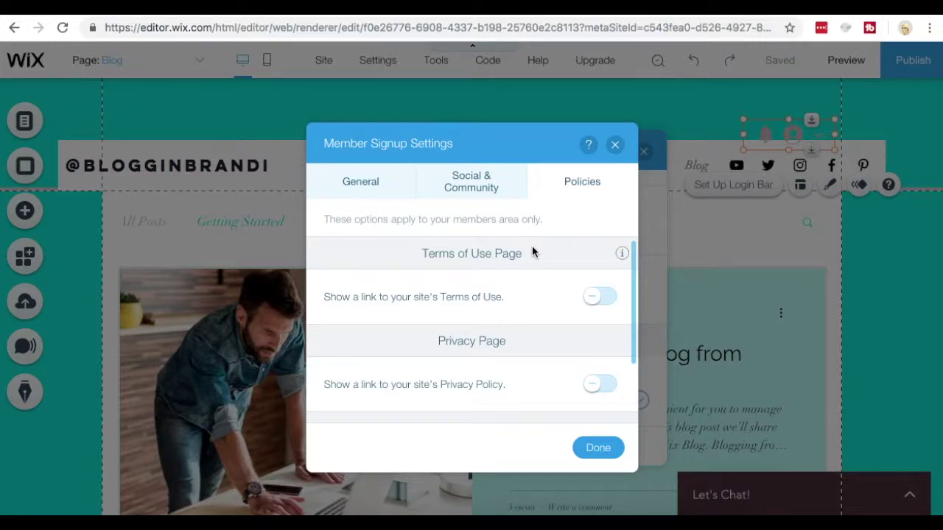
scroll(533, 248, down, 2)
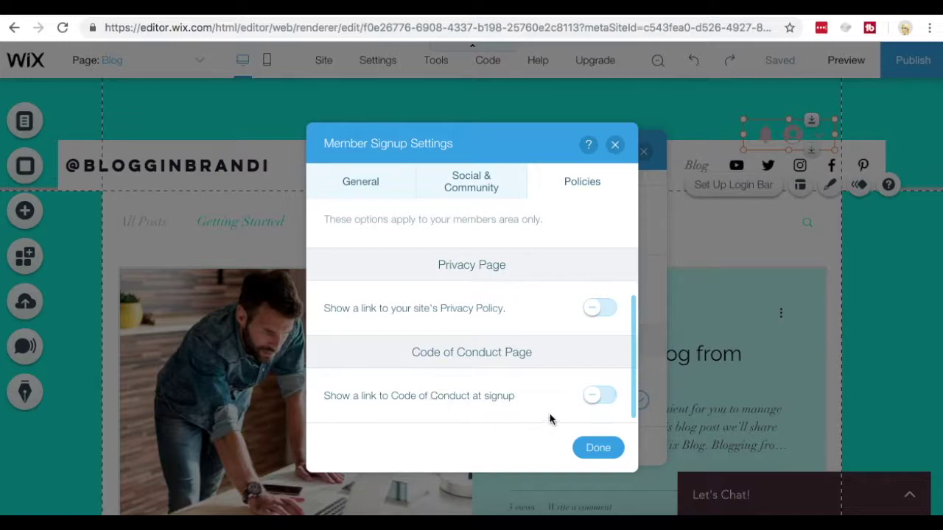
scroll(556, 305, up, 2)
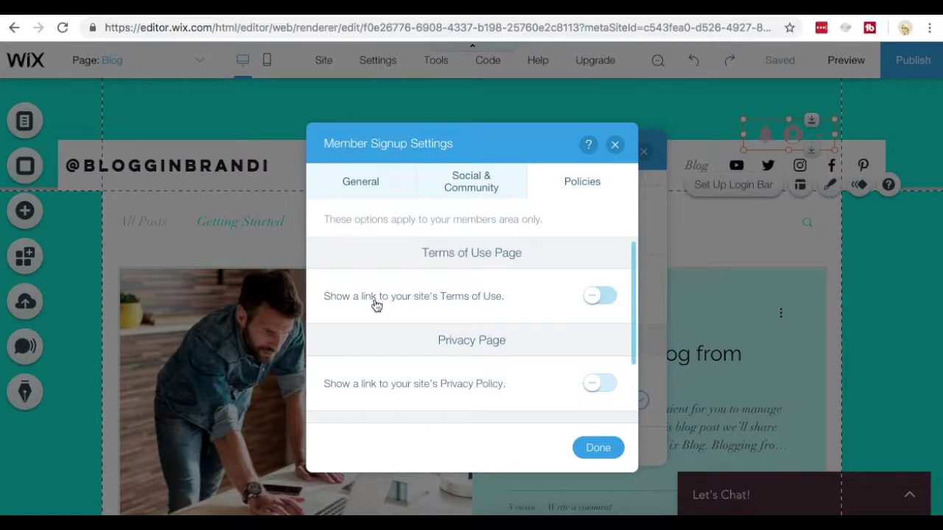
click(593, 298)
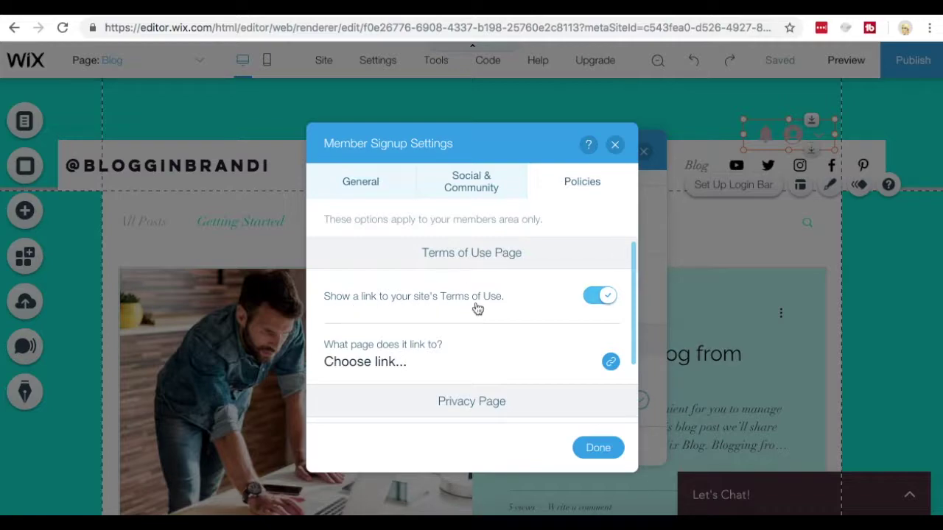
click(602, 297)
click(603, 297)
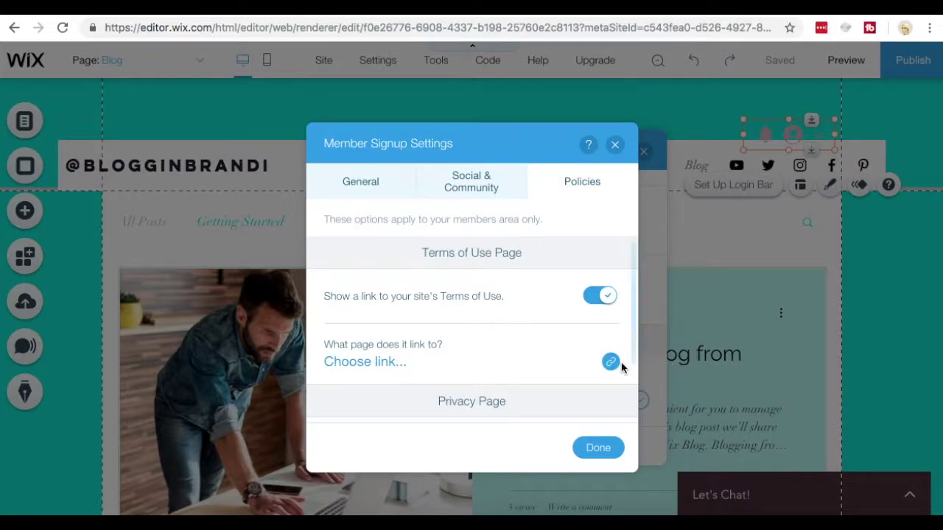
click(382, 362)
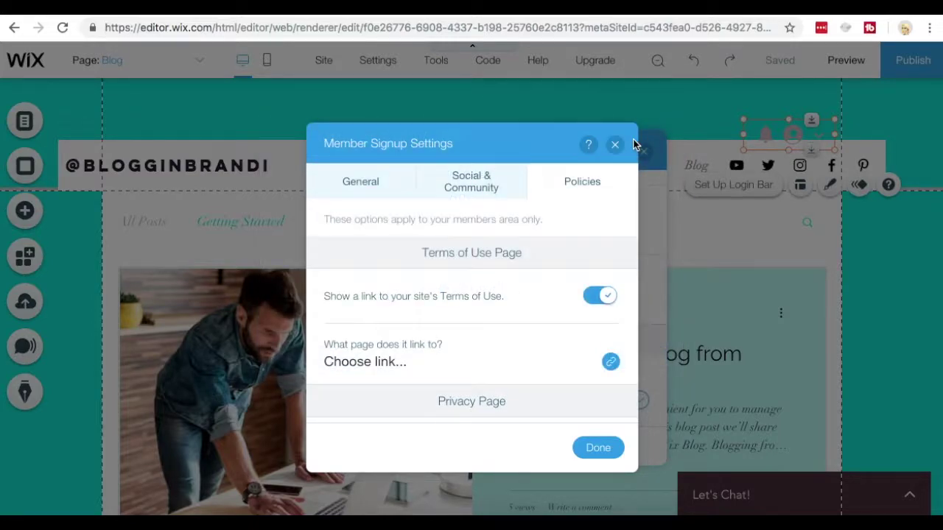
Step: Recheck the General signup options, confirm the member signup settings and close the login bar settings
click(464, 178)
click(362, 184)
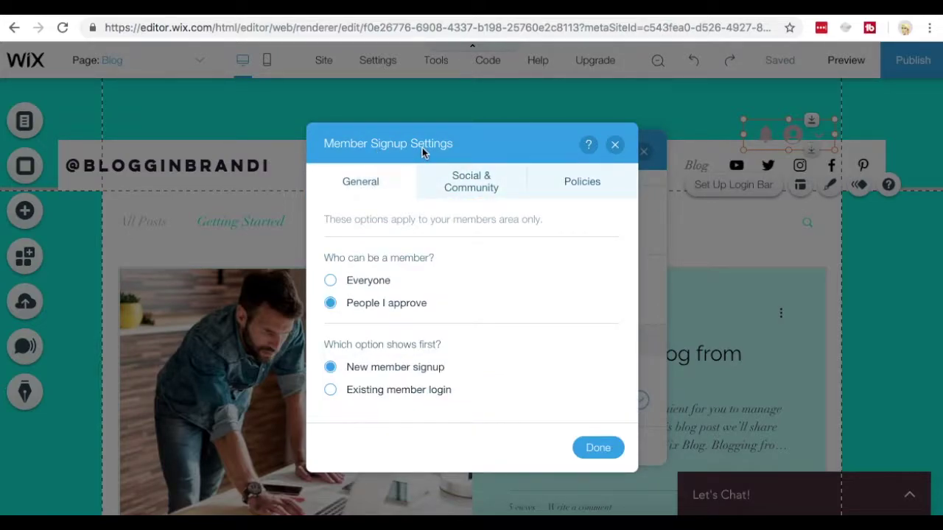
click(600, 450)
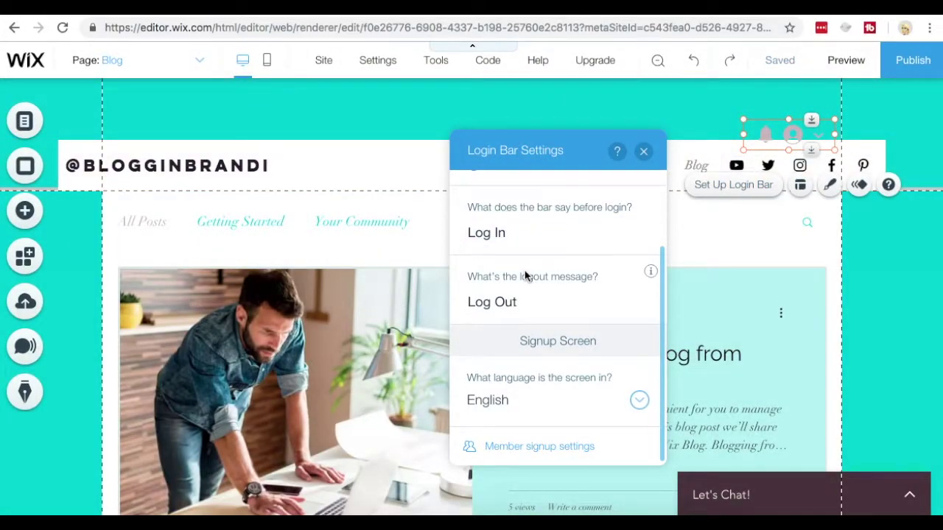
scroll(526, 275, up, 2)
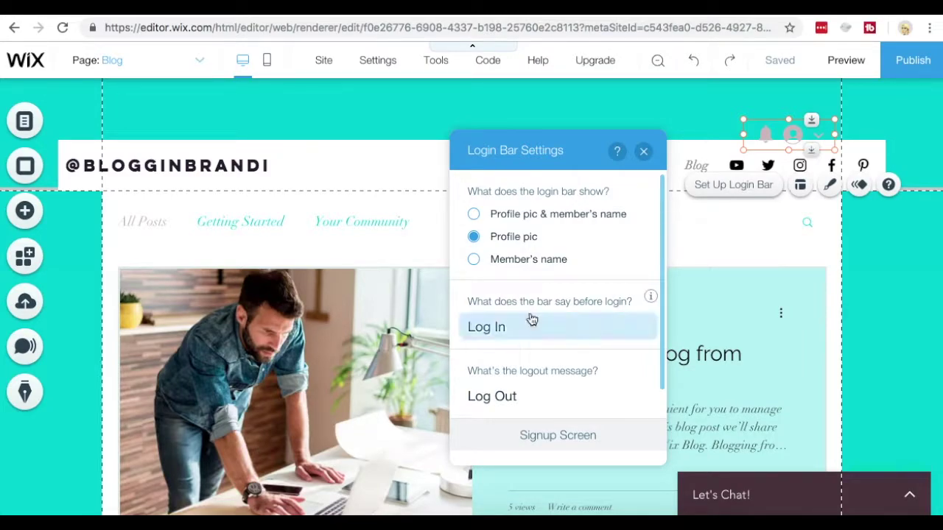
click(645, 153)
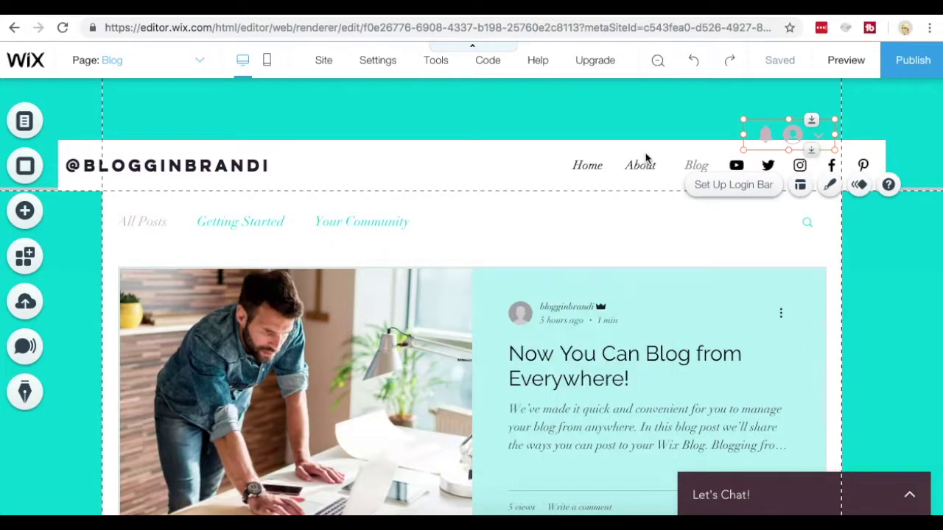
Step: Review the header login bar's display options and its login and logout texts, and close the settings
double_click(766, 135)
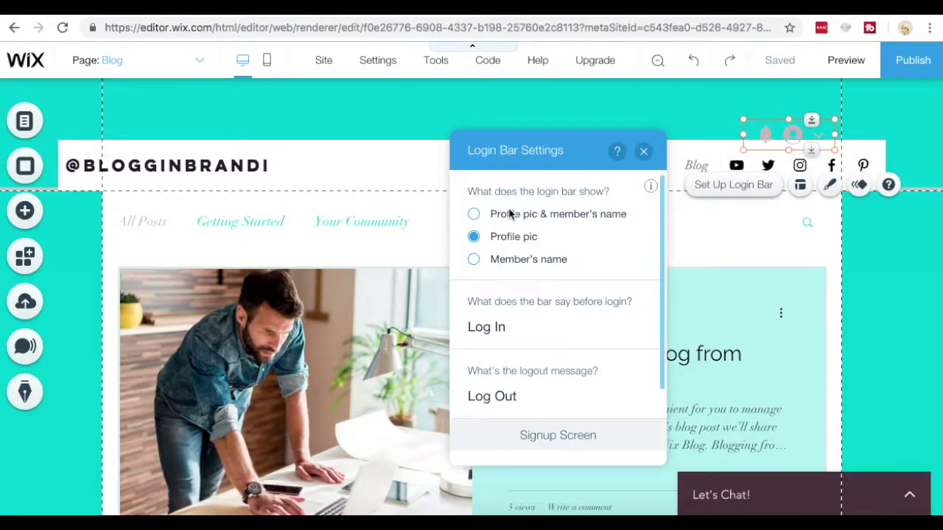
scroll(515, 262, down, 2)
click(643, 152)
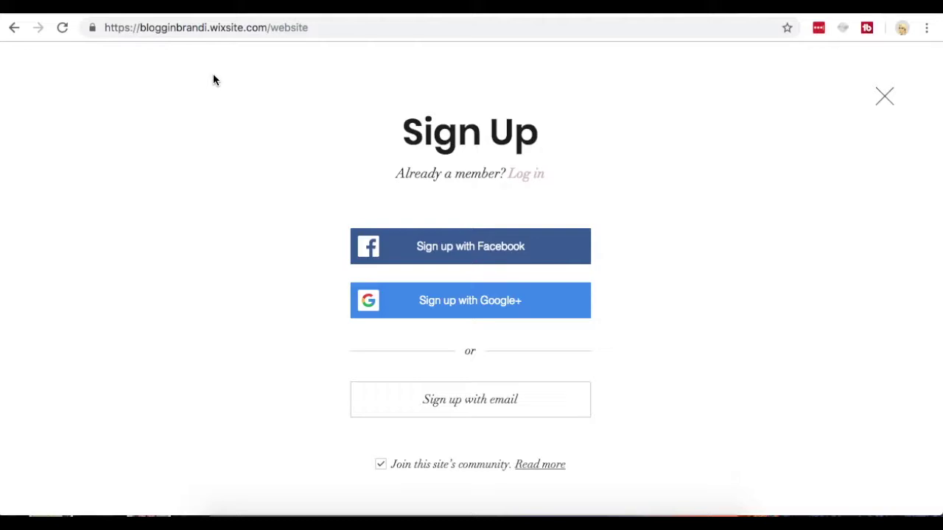
Step: Check the live site's Sign Up and Log In screens and test the "Join this site's community" checkbox
click(525, 173)
click(516, 209)
click(377, 466)
click(381, 467)
click(524, 177)
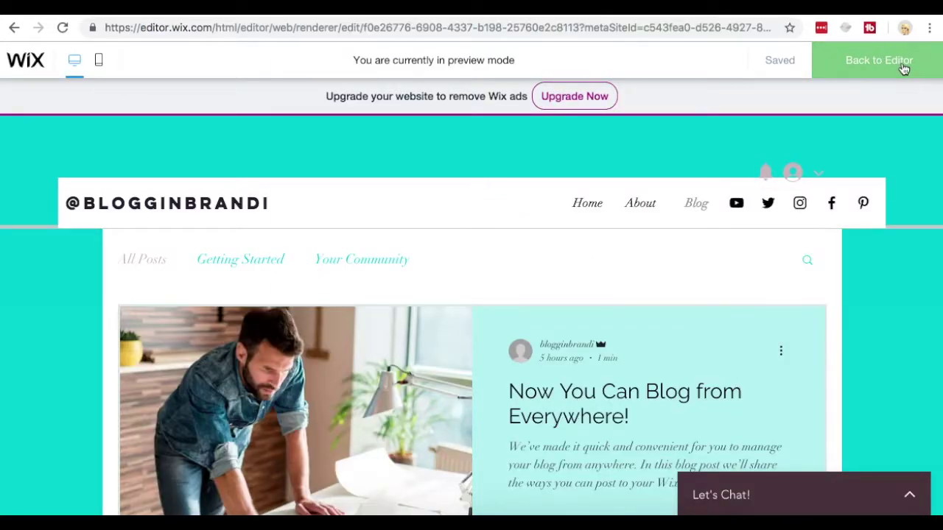
Step: Leave preview mode to publish the site, and open the published site at its wixsite.com address
click(903, 65)
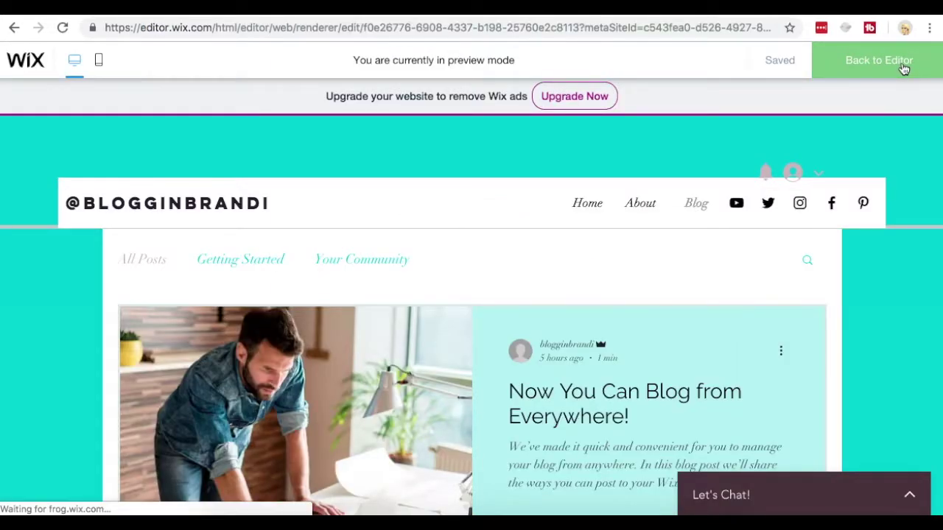
click(912, 66)
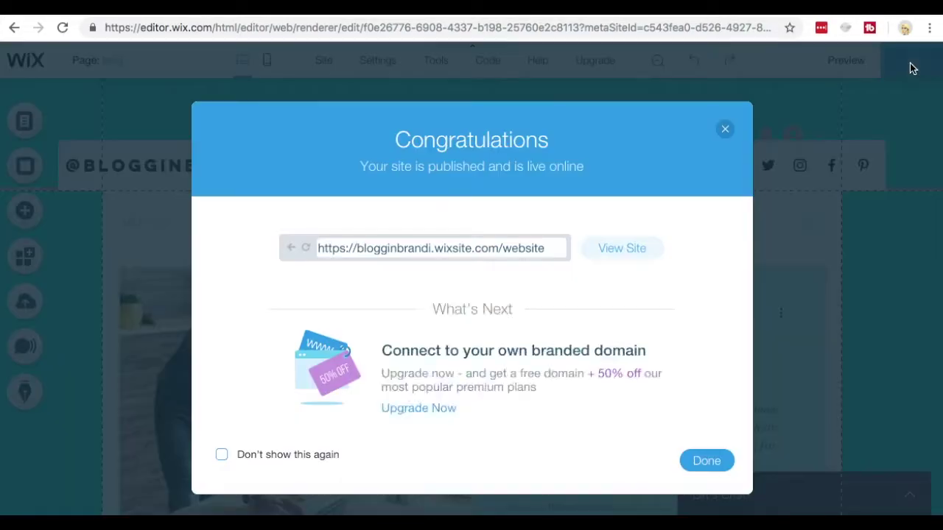
click(521, 254)
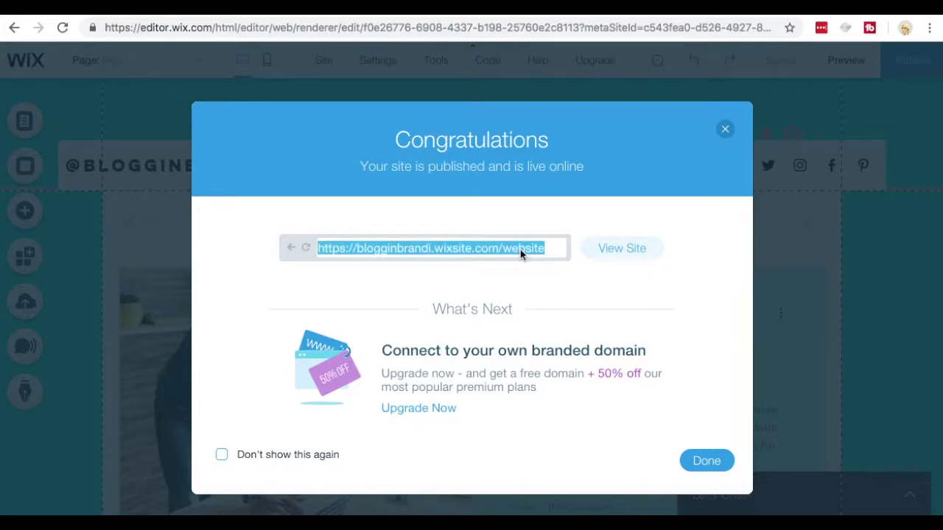
click(626, 249)
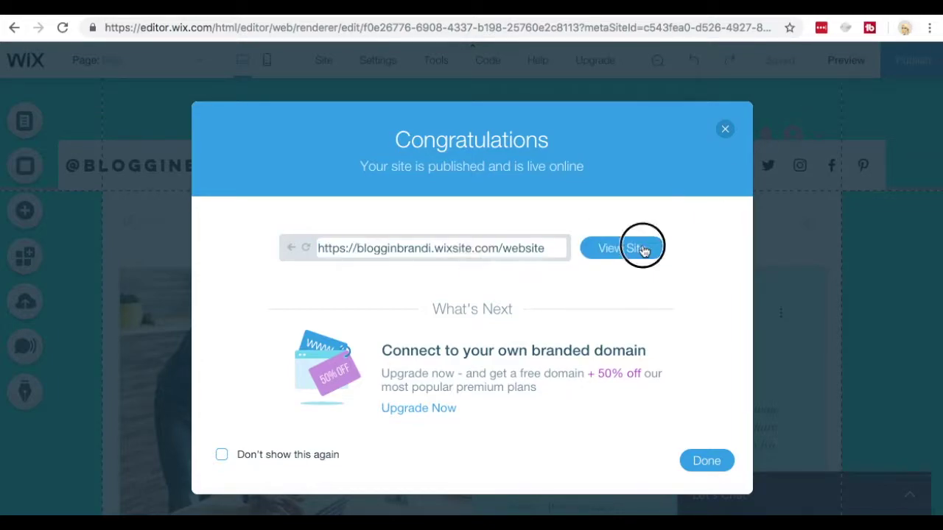